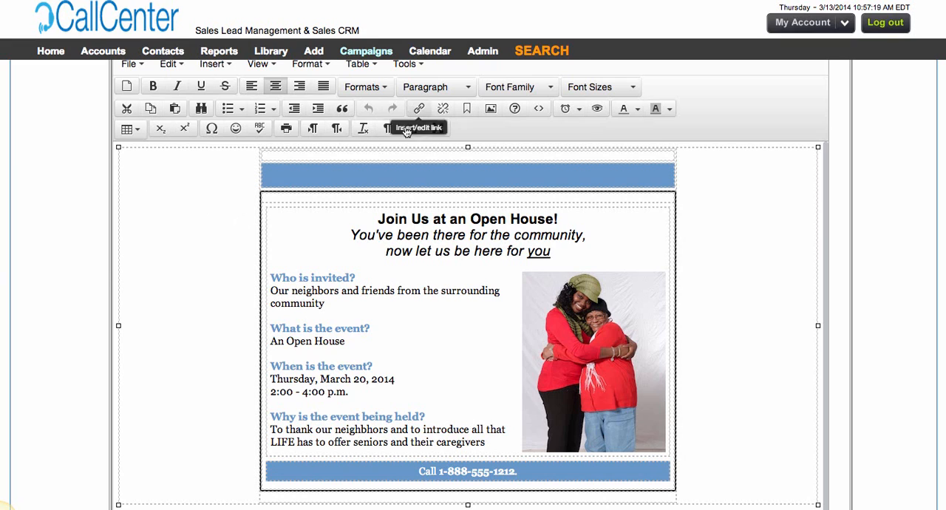
Open the email message's source code and examine the outer table's width and bgcolor attributes.
left_click(417, 67)
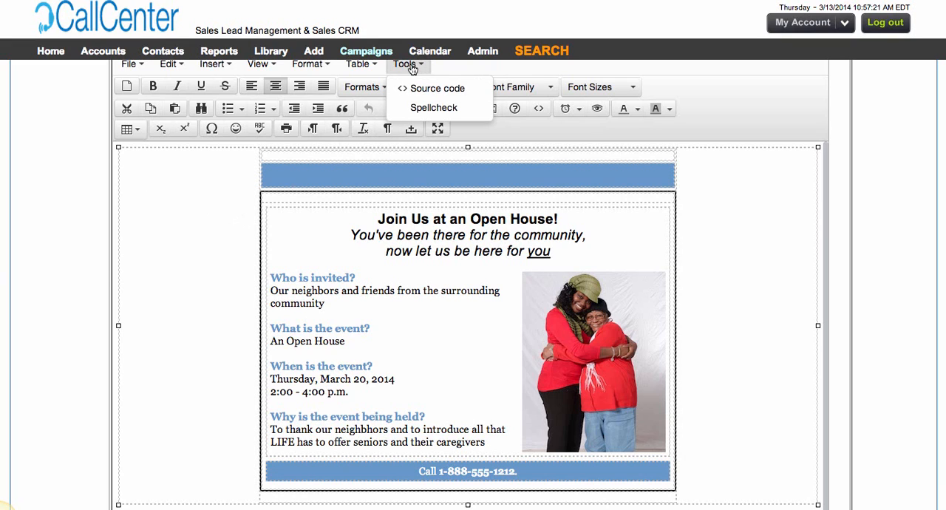
mouse_move(367, 67)
mouse_move(403, 64)
left_click(418, 89)
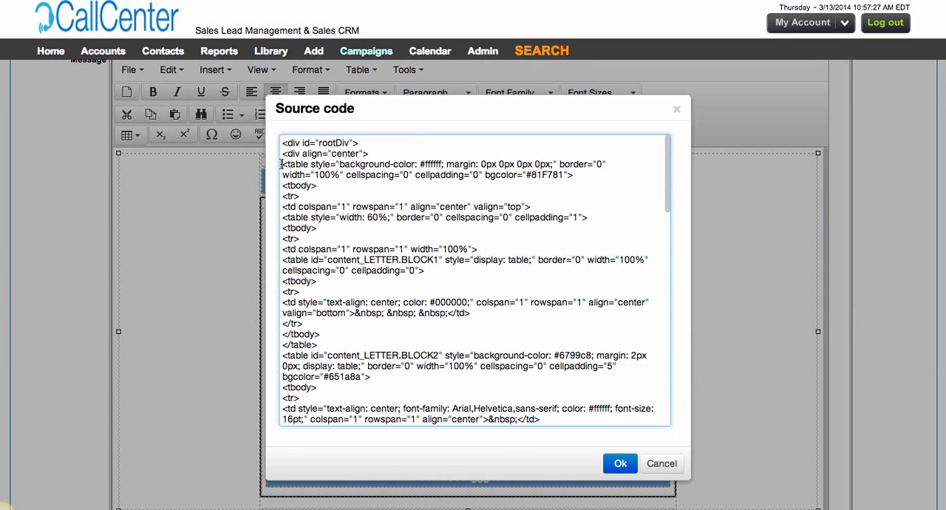
left_click_drag(282, 164, 585, 177)
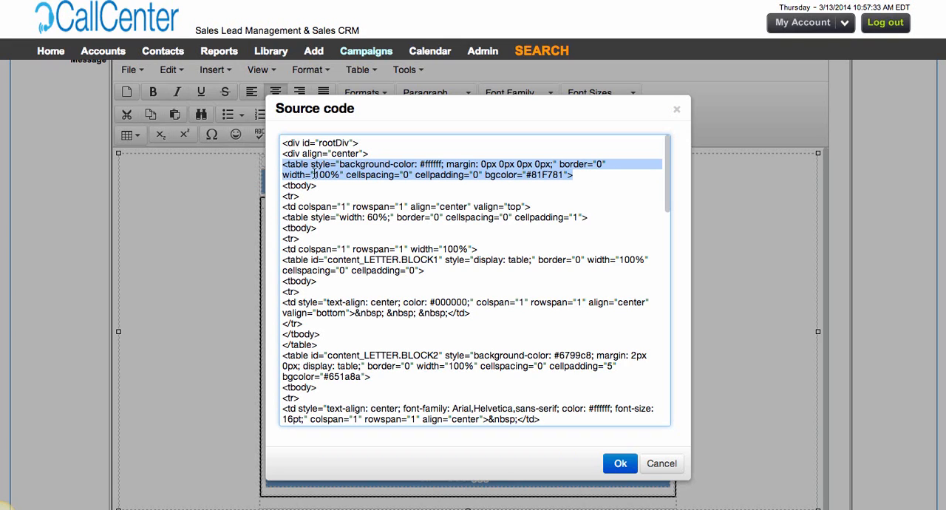
left_click_drag(316, 175, 331, 178)
double_click(332, 175)
double_click(323, 175)
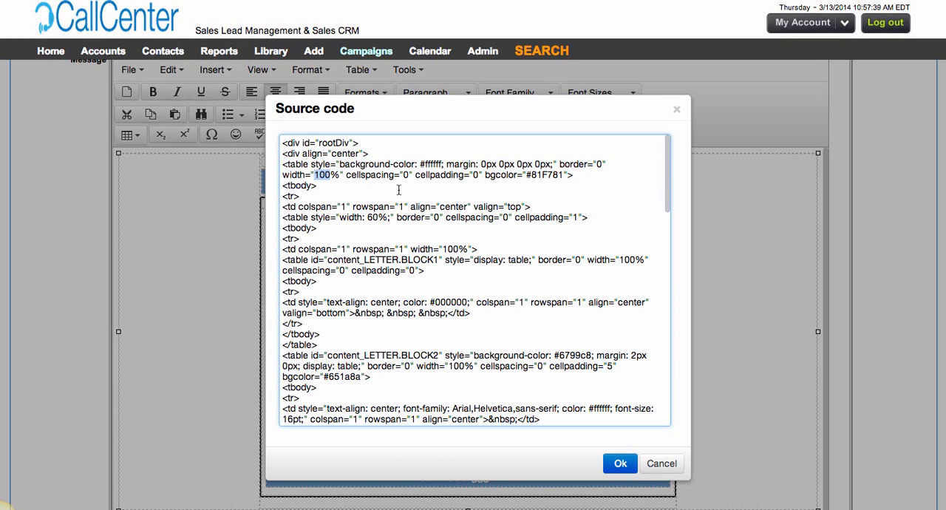
left_click_drag(484, 175, 519, 176)
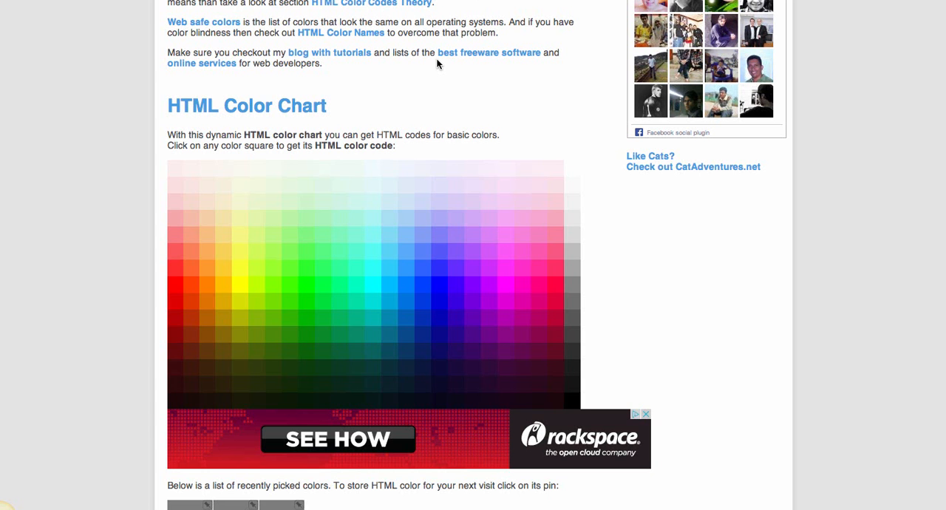
Switch to the HTML Color Chart web page and select the code #81F781 among the recently picked colors.
left_click_drag(168, 103, 329, 110)
scroll(312, 217, "down", 3)
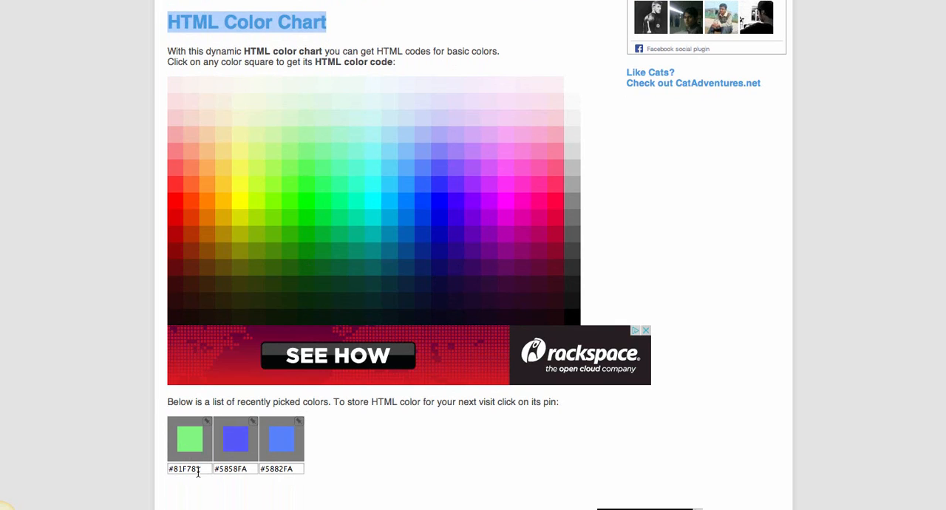
left_click_drag(200, 470, 164, 469)
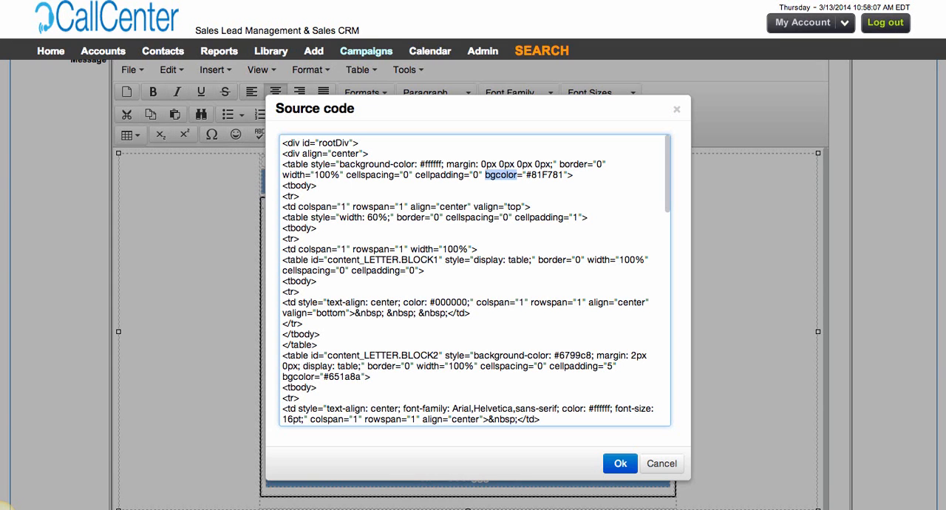
Highlight the outer table's bgcolor value 81F781, accept the source code, and review the received Open House email in Gmail.
left_click(561, 175)
double_click(551, 175)
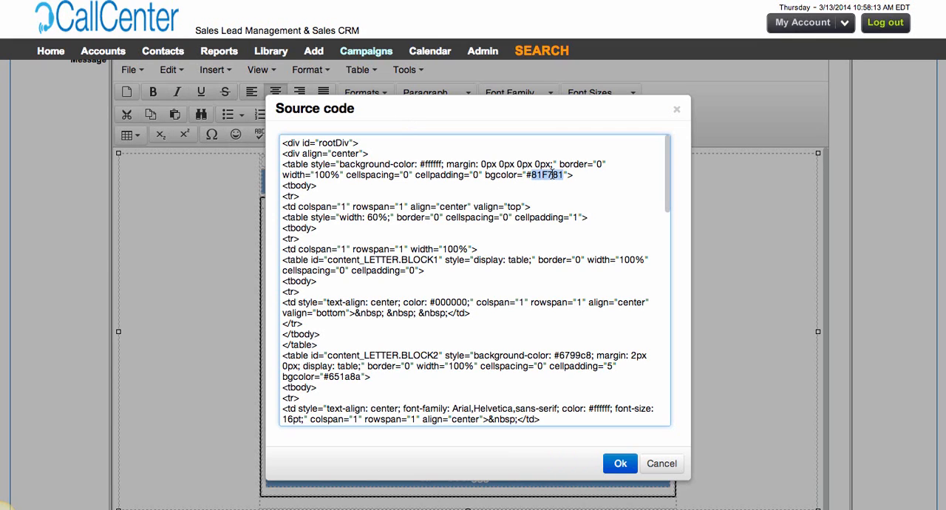
left_click(620, 464)
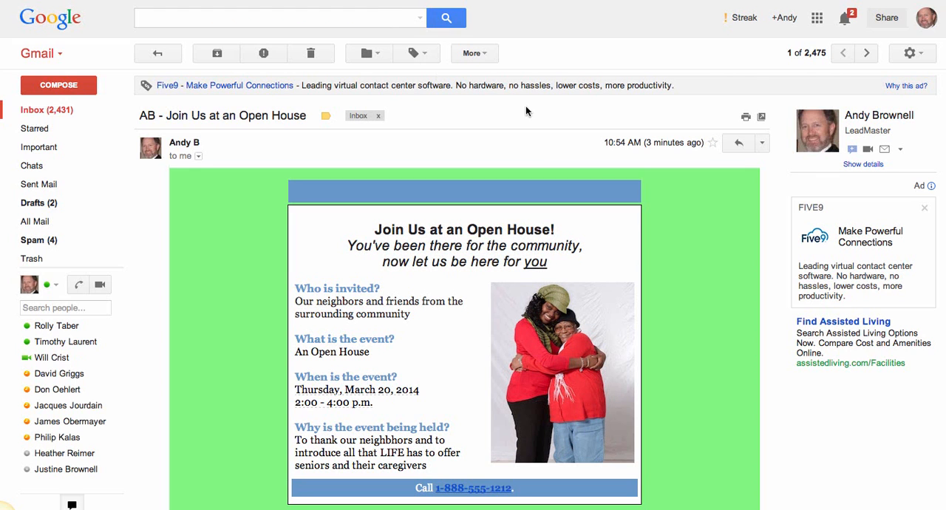
scroll(688, 286, "down", 3)
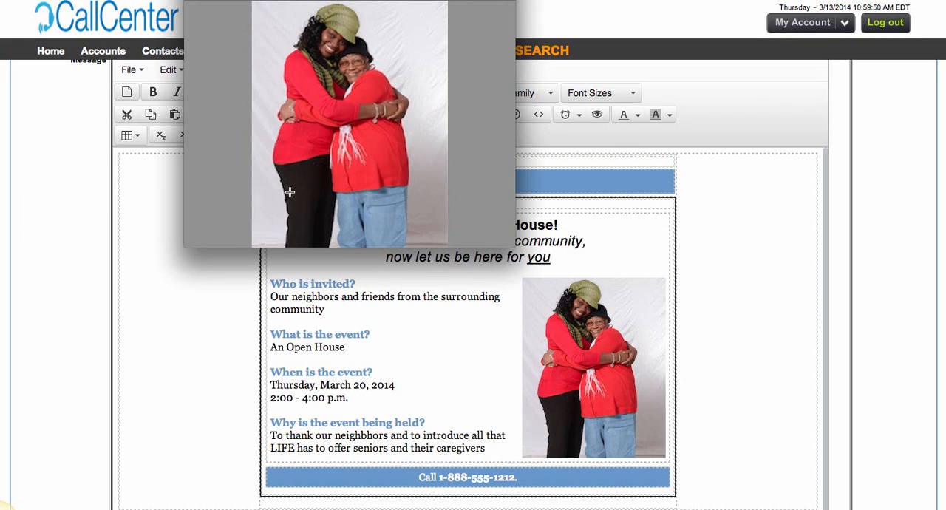
Open the size adjustment for the photo in the image viewer and try a 2.5-inch width at 300 pixels/inch.
left_click(209, 0)
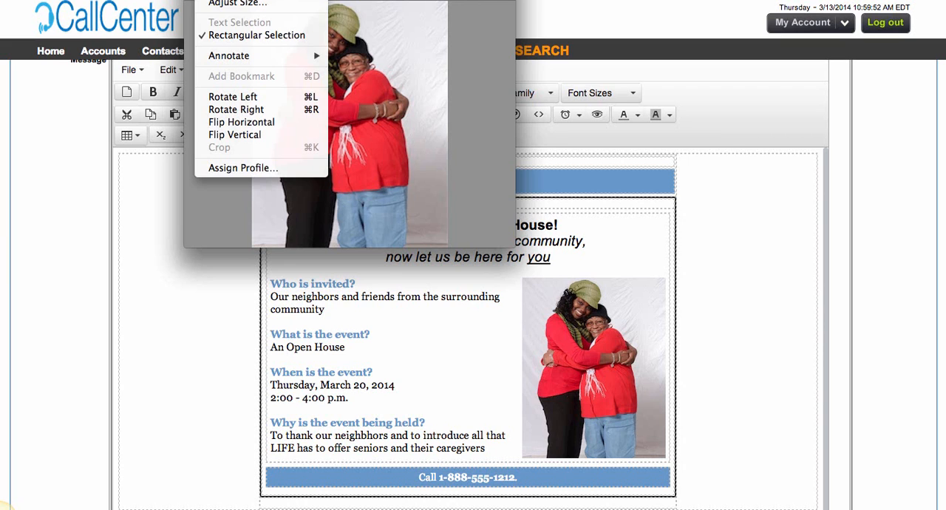
left_click(228, 3)
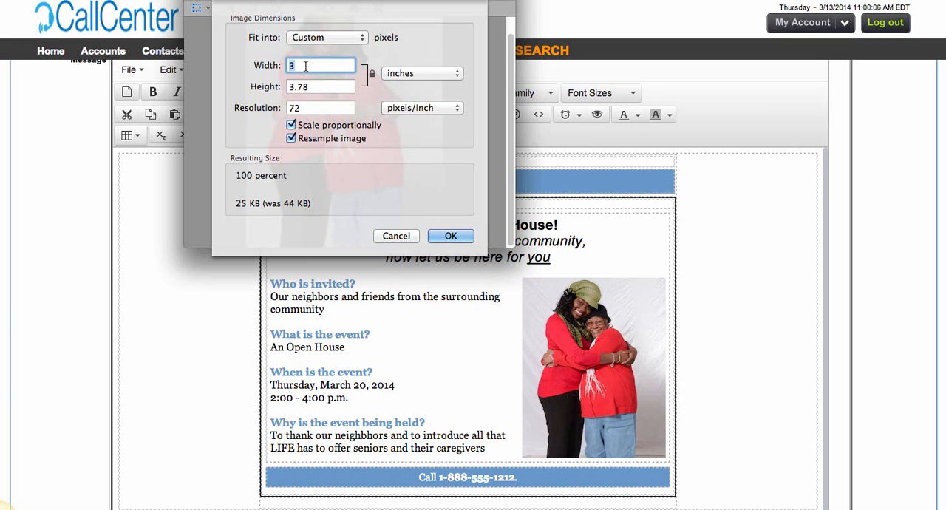
type("2.5")
key("Tab")
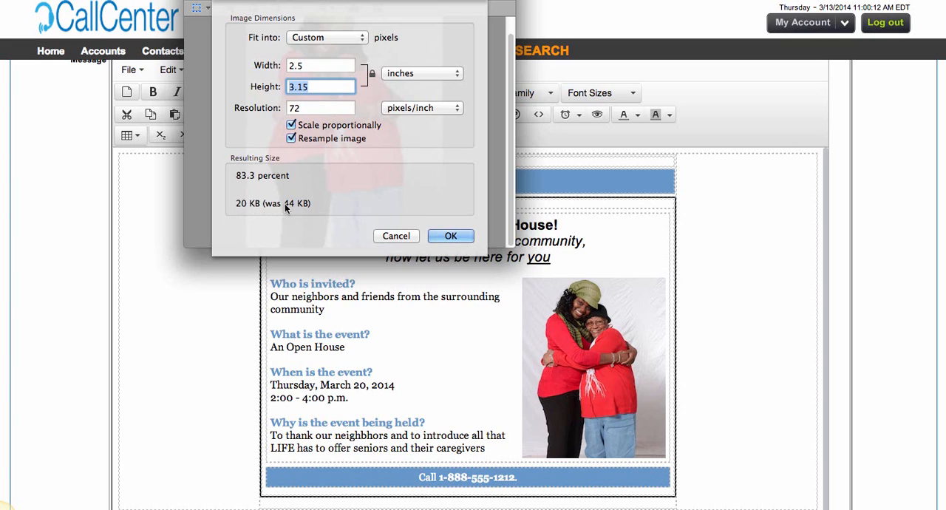
key("Tab")
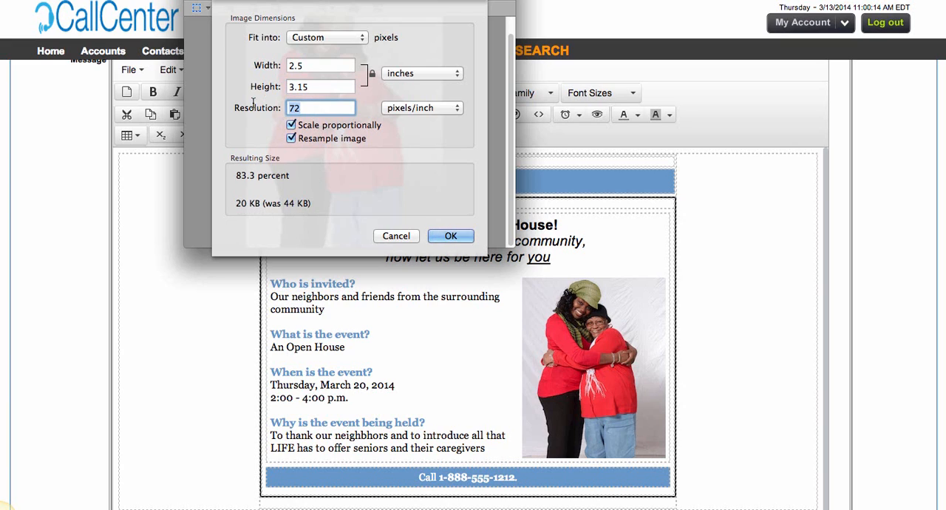
type("300")
key("Tab")
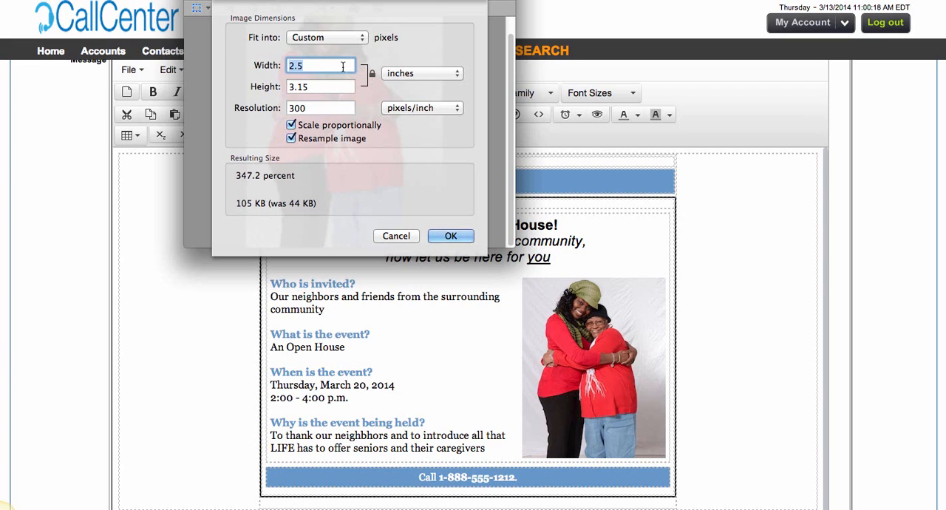
Try photo widths of 8 and 2 inches to compare the resulting file sizes.
type("8")
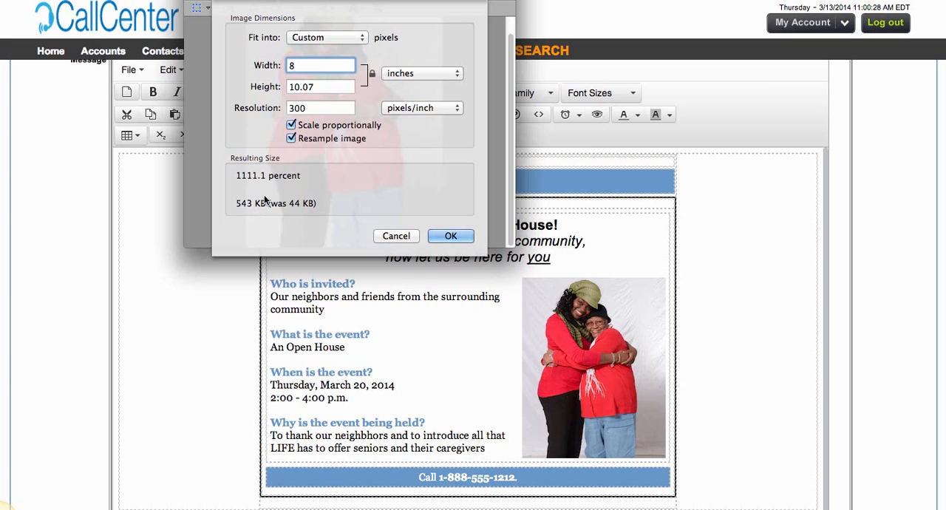
key("BackSpace")
type("2")
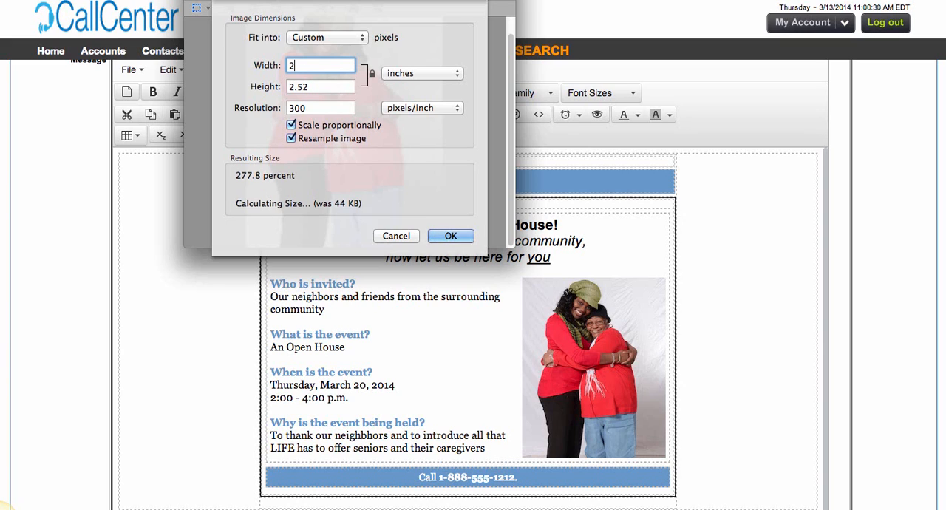
key("Tab")
key("shift+Tab")
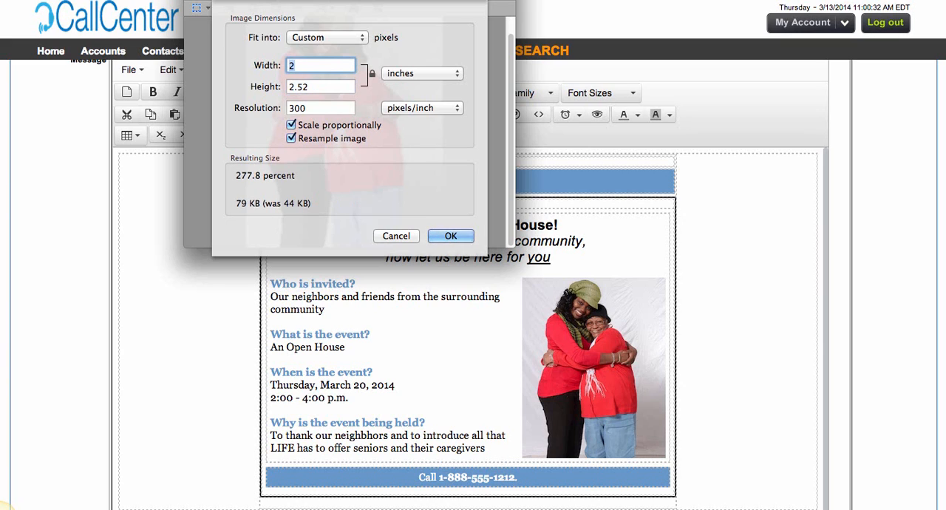
Set the photo's width to 3 inches and its resolution to 72 pixels/inch, and apply the size.
type("3")
key("Tab")
key("Tab")
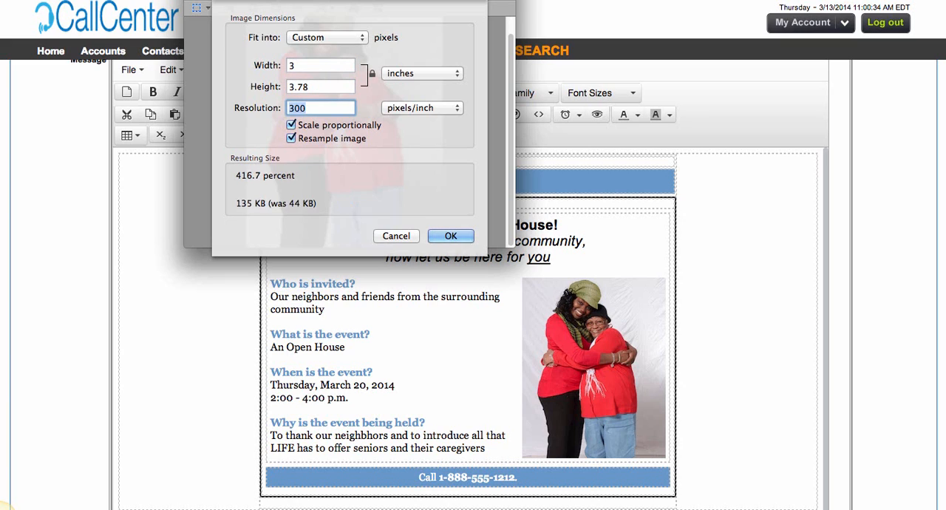
type("72")
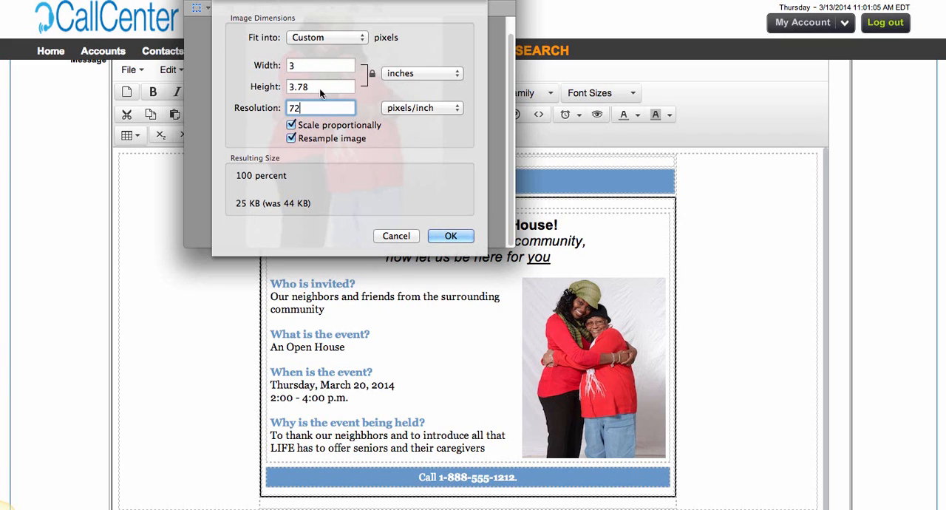
left_click(449, 237)
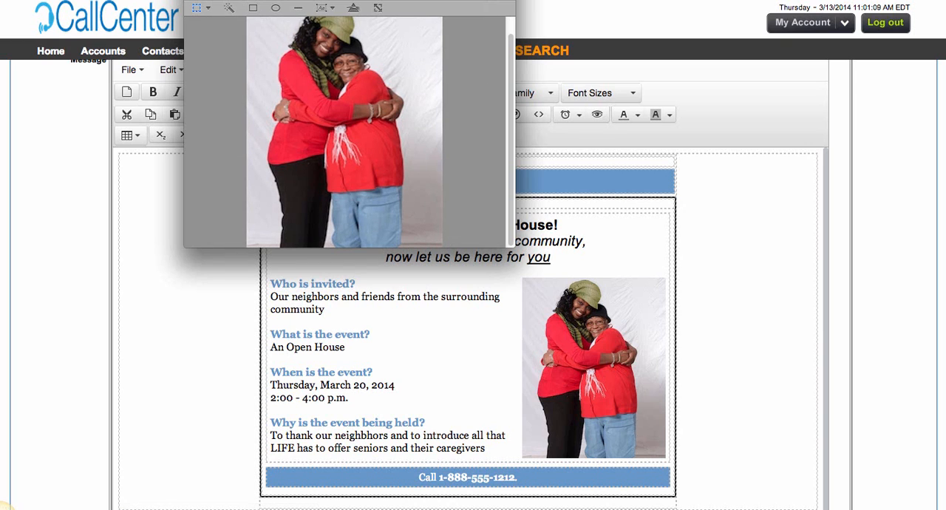
Return to the email editor, examine the outer and nested table widths in the source code, and close it without changes.
left_click(278, 325)
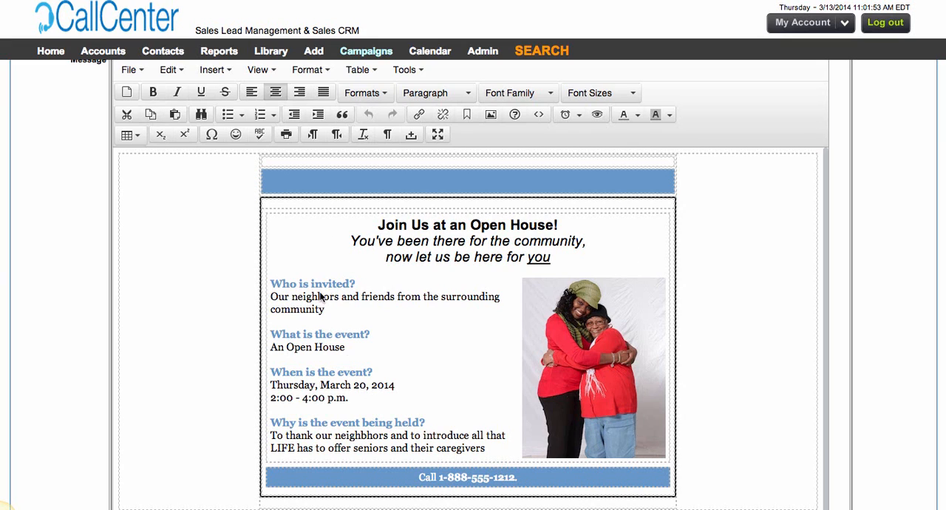
left_click(405, 70)
left_click(411, 96)
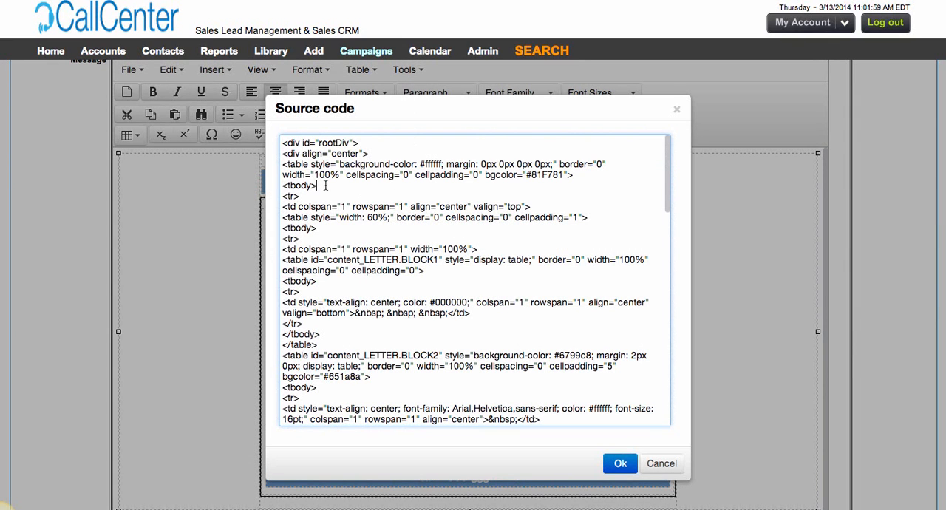
left_click_drag(317, 185, 278, 164)
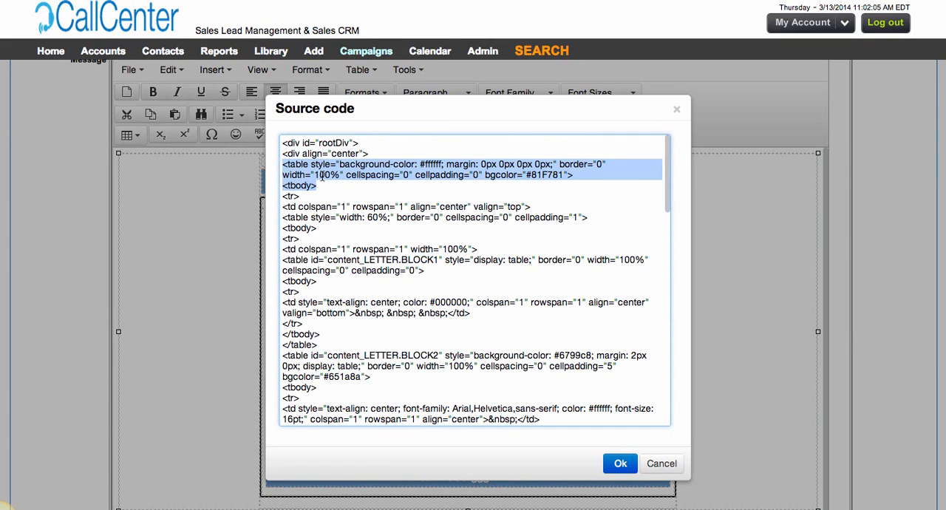
left_click_drag(318, 227, 275, 206)
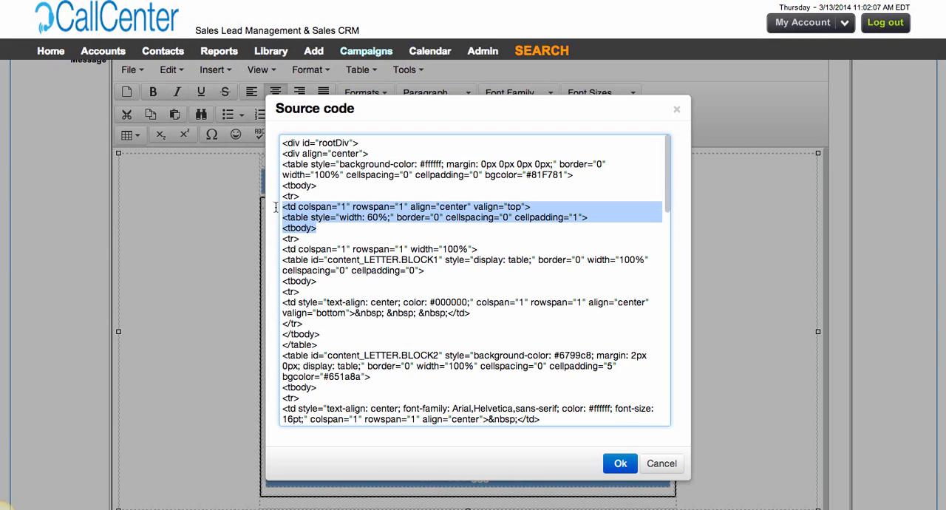
left_click(367, 217)
left_click_drag(367, 218, 389, 217)
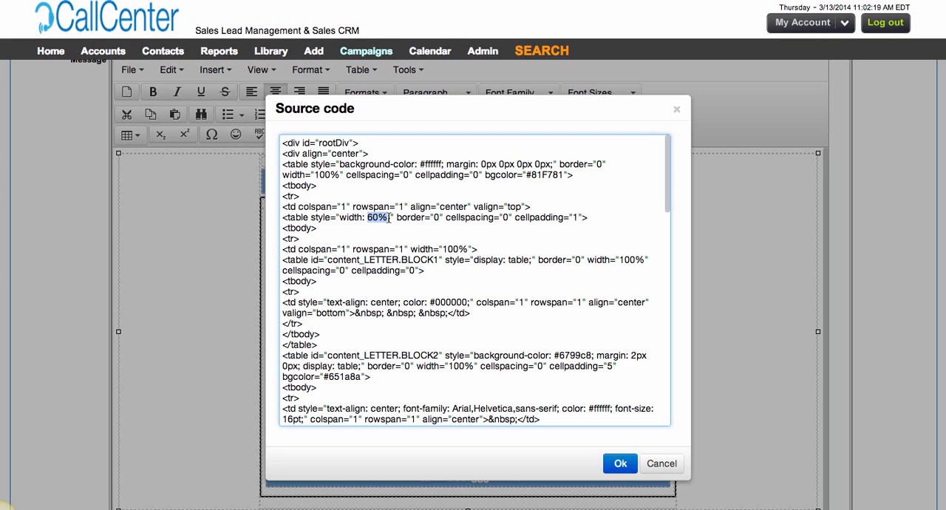
left_click(666, 464)
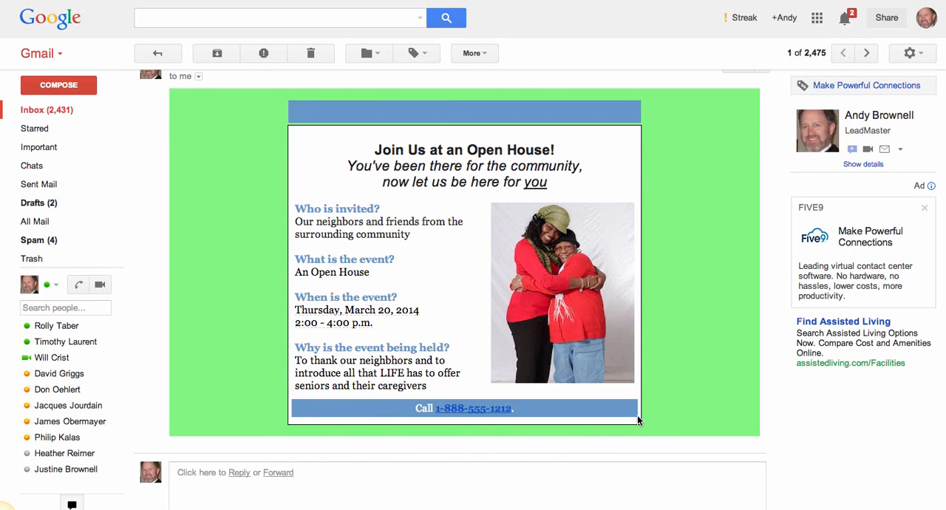
Check how the received email in Gmail reflows at two narrower window widths, and widen the window back.
scroll(639, 419, "up", 1)
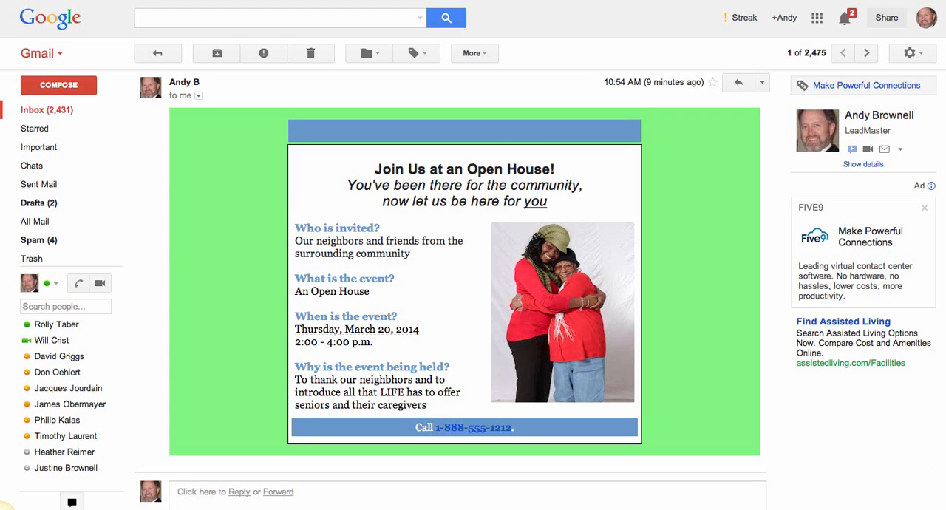
left_click_drag(945, 507, 799, 506)
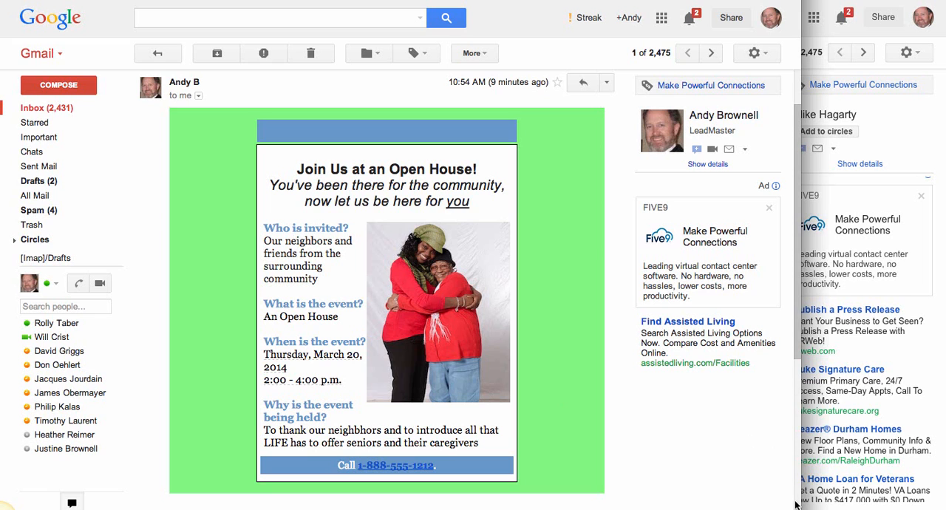
left_click_drag(794, 506, 625, 508)
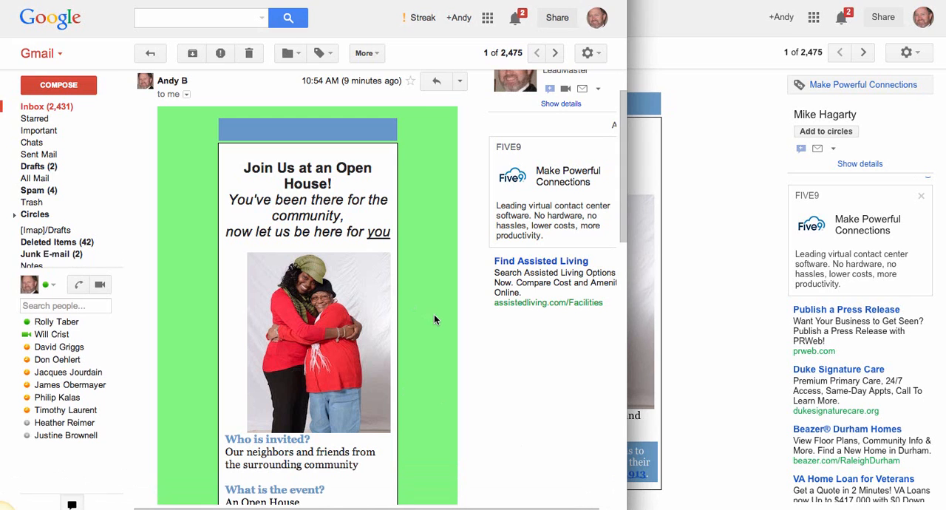
scroll(438, 319, "down", 5)
scroll(437, 319, "down", 3)
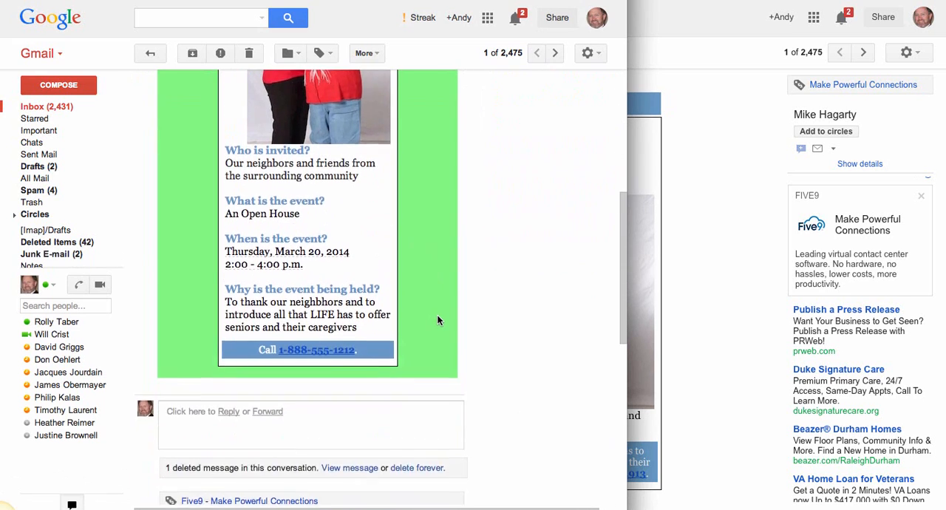
scroll(438, 319, "up", 8)
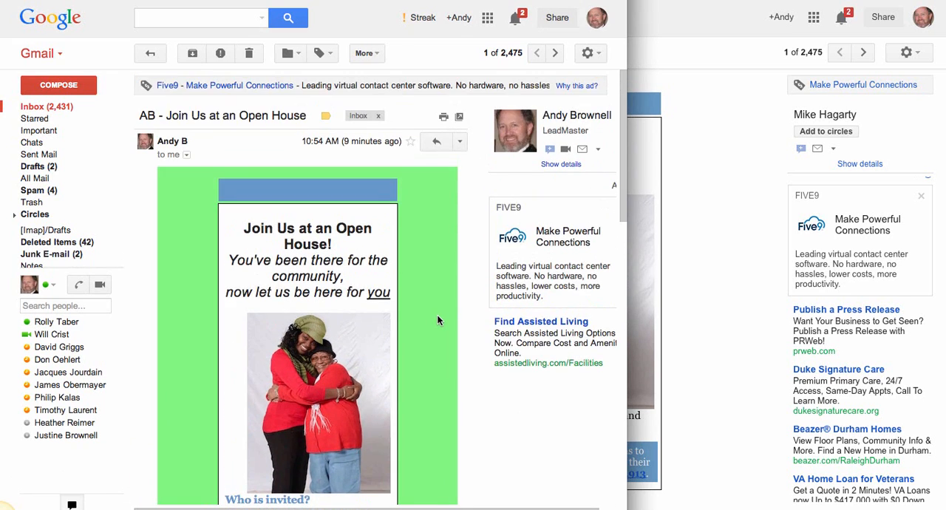
left_click_drag(627, 482, 945, 486)
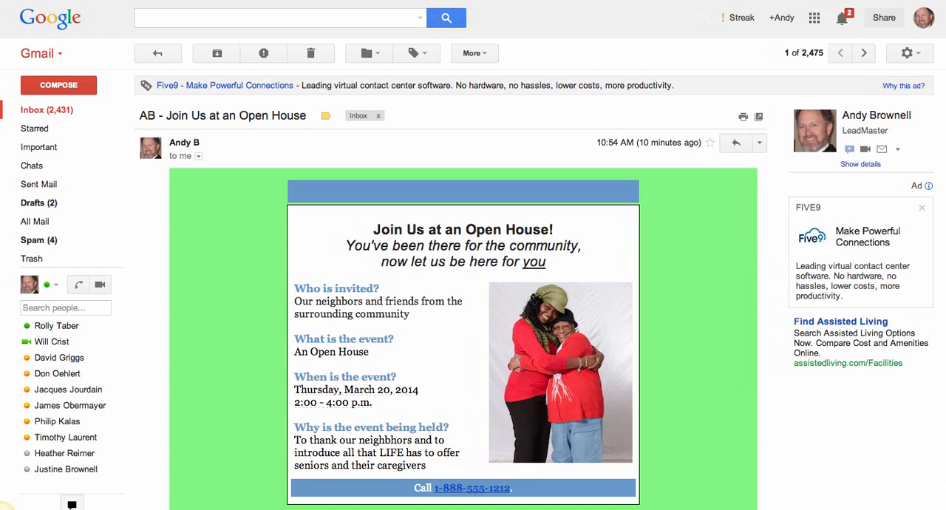